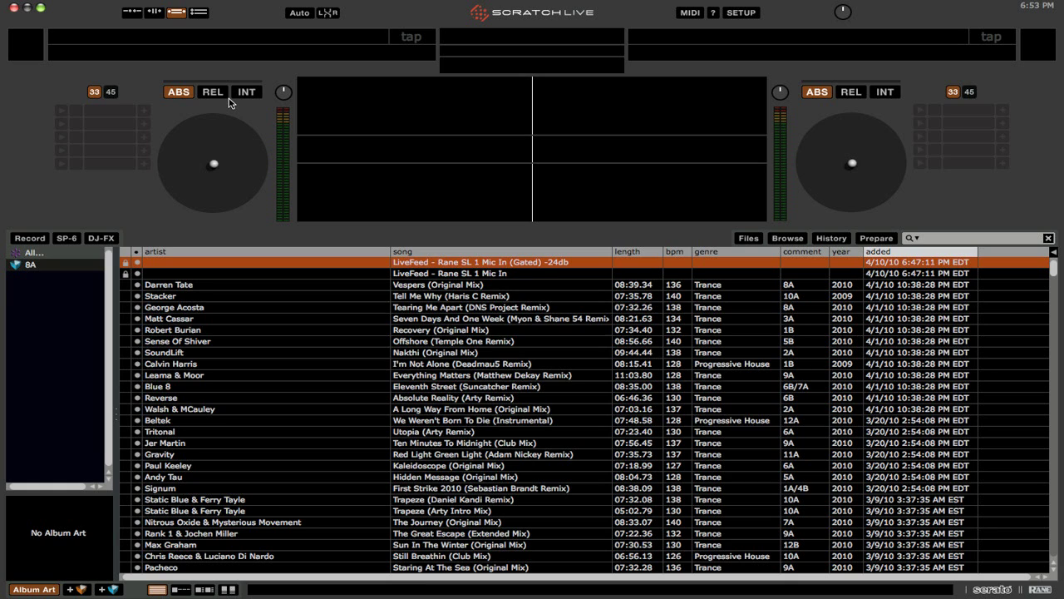
# Step: Try the deck layouts, ending on side-by-side decks with a centre waveform
pyautogui.click(132, 12)
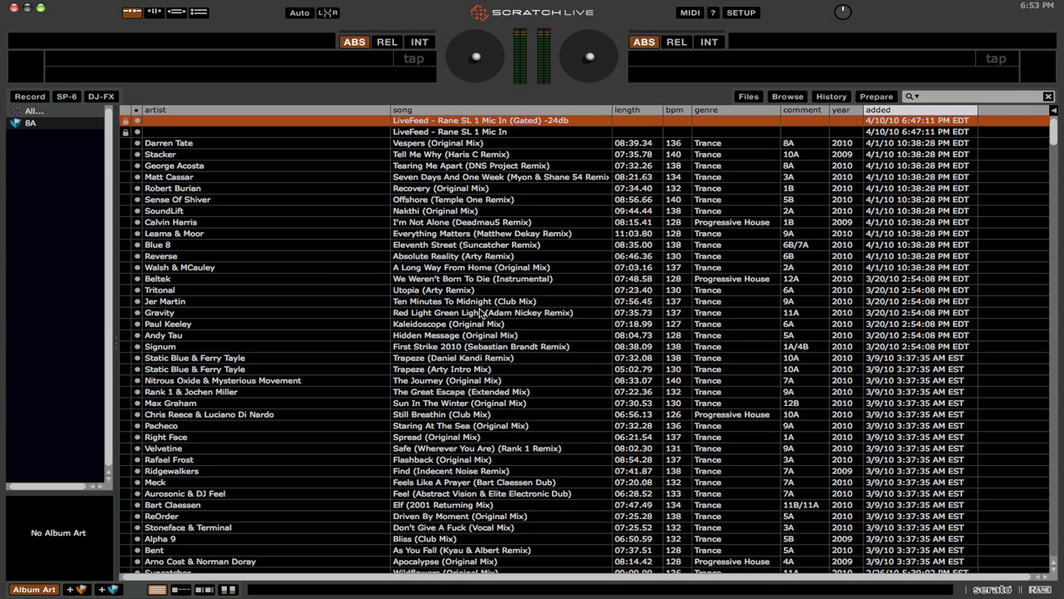
pyautogui.click(154, 12)
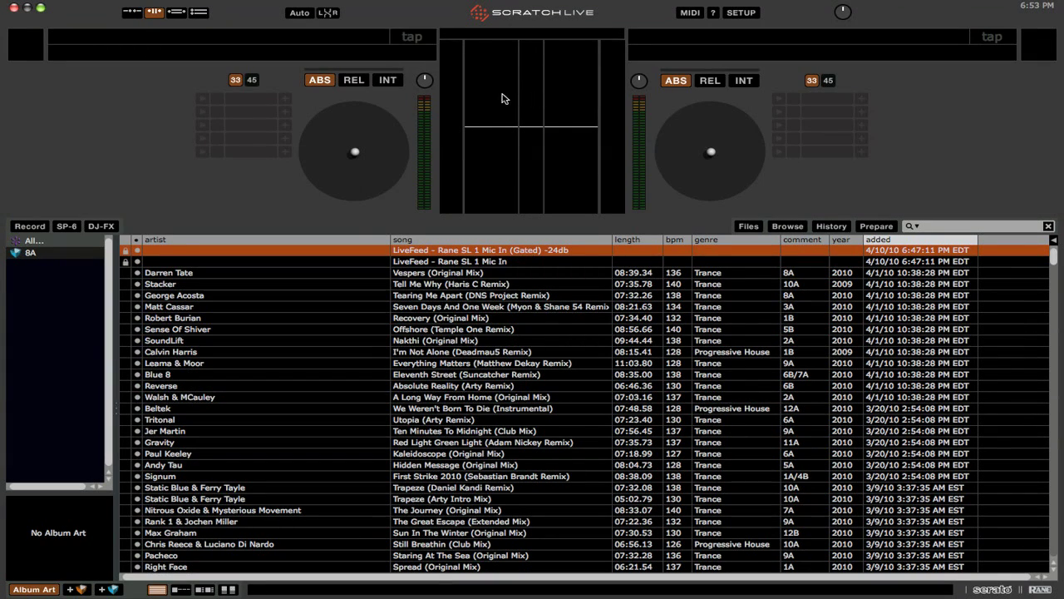
pyautogui.click(178, 12)
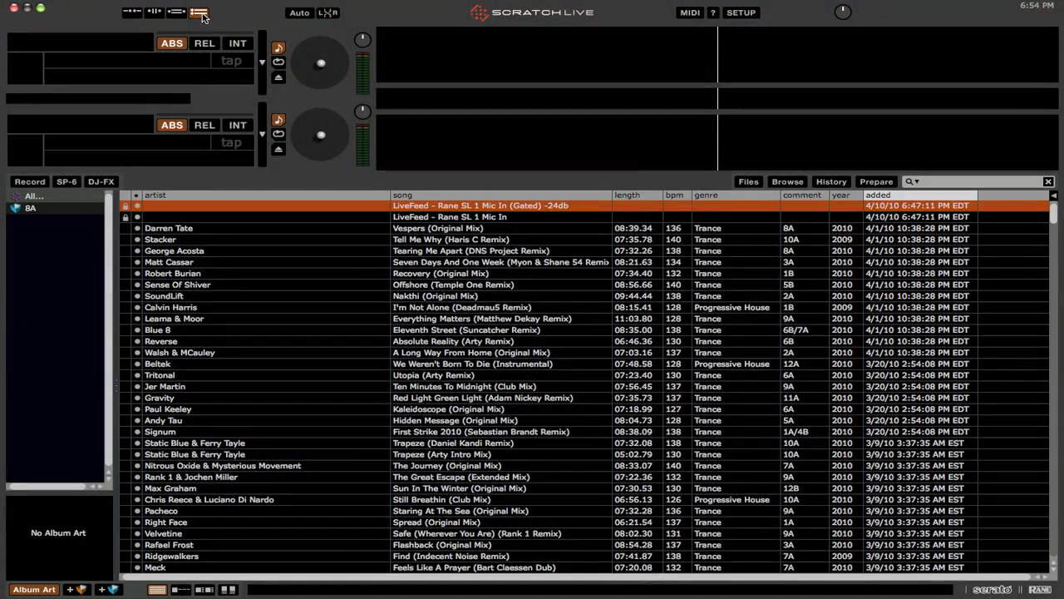
pyautogui.click(198, 13)
pyautogui.click(177, 13)
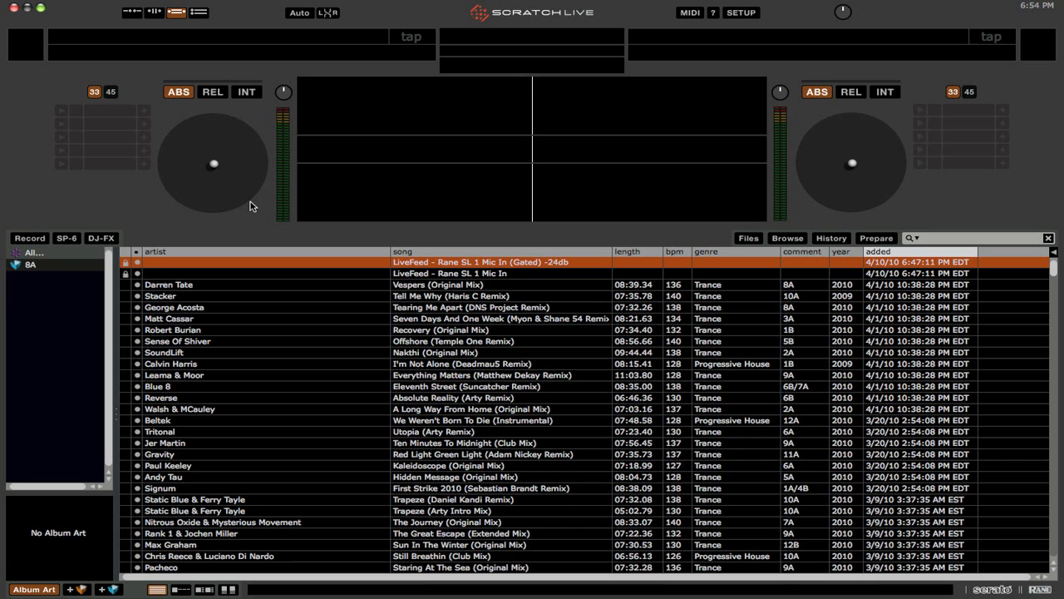
# Step: Try the library views (cover-art list, album-art grids), settling on the plain text list
pyautogui.click(181, 589)
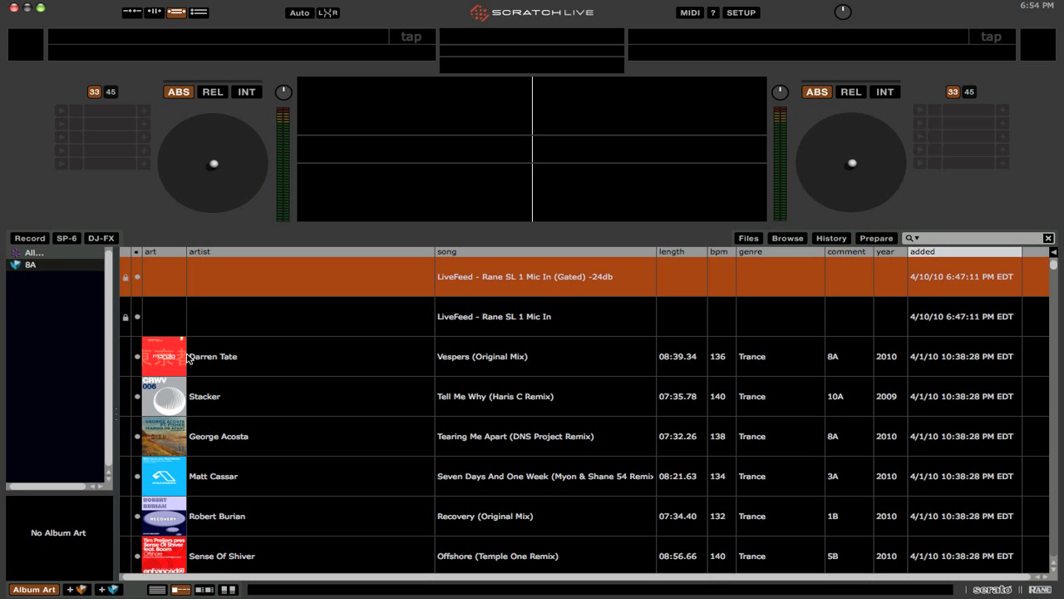
pyautogui.click(204, 589)
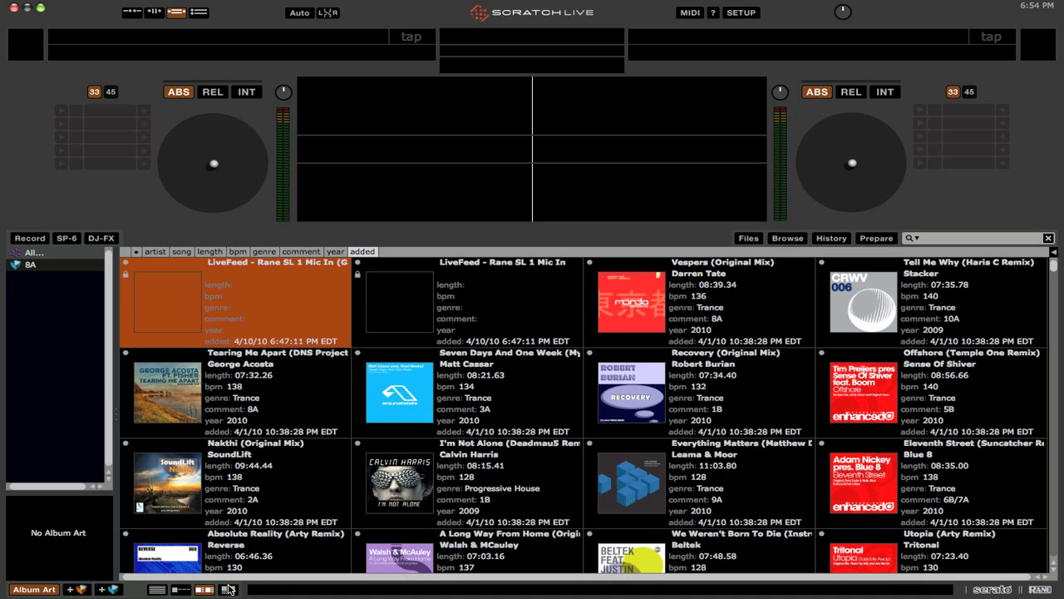
pyautogui.click(228, 590)
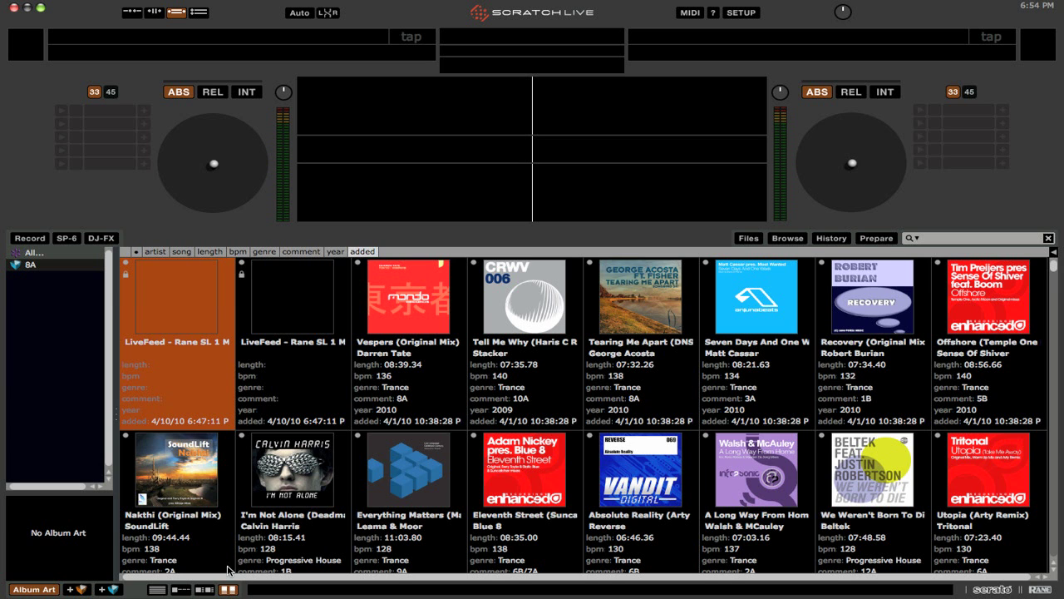
pyautogui.click(208, 591)
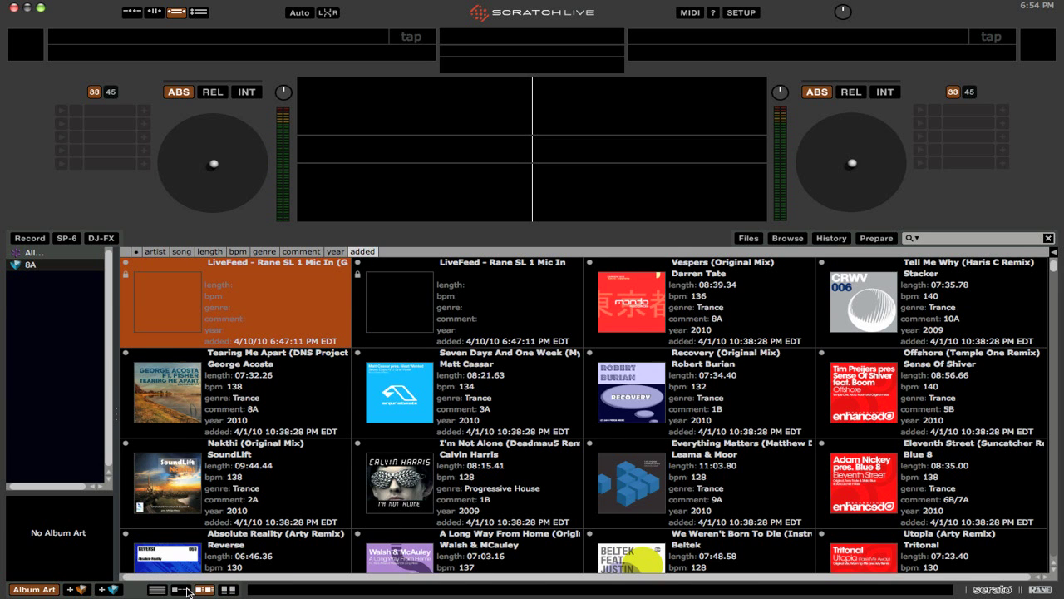
pyautogui.click(186, 591)
pyautogui.click(162, 590)
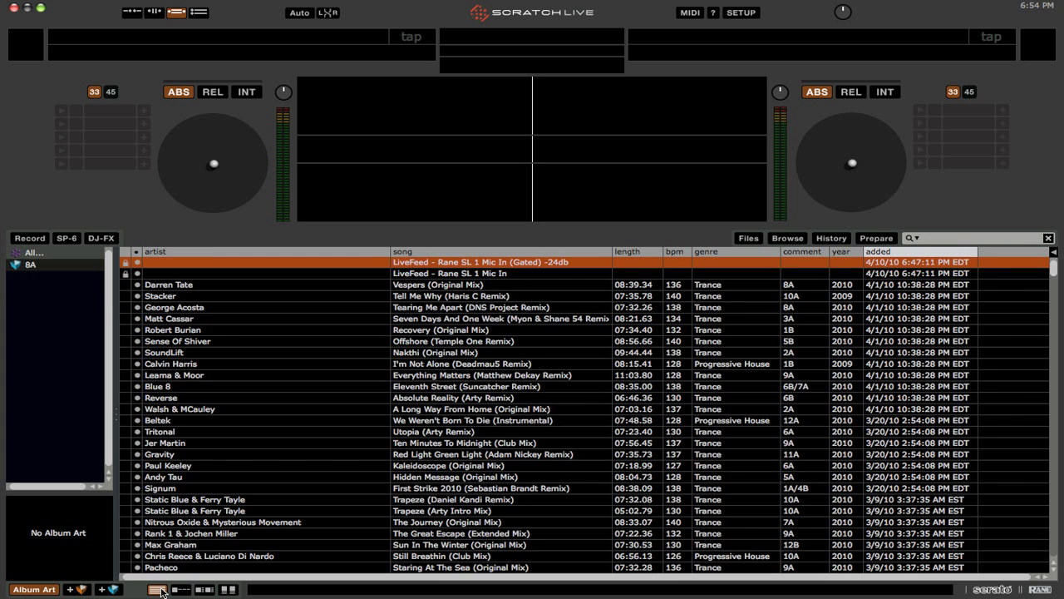
pyautogui.click(171, 590)
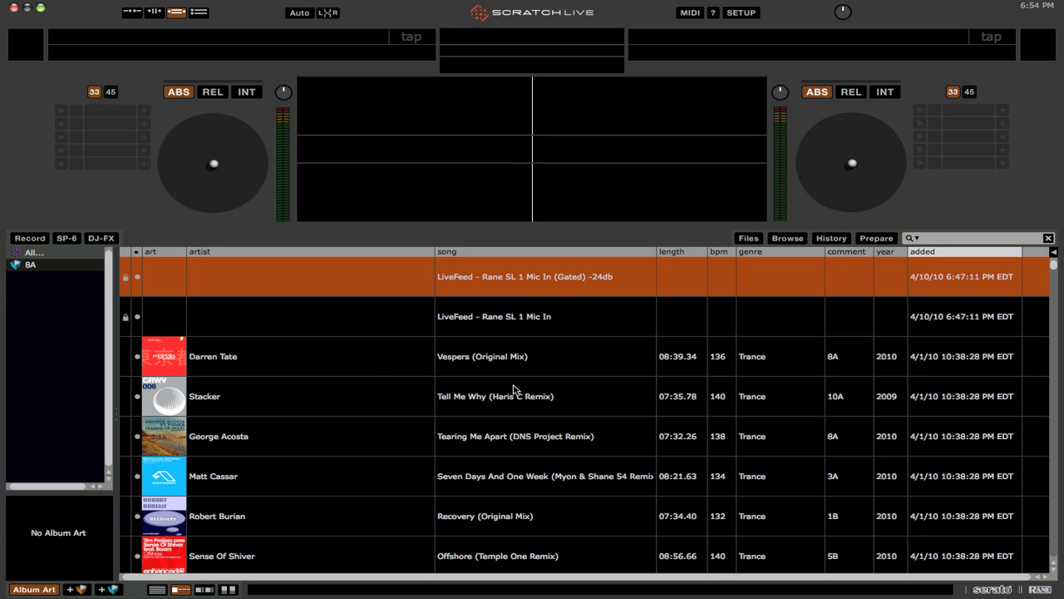
pyautogui.click(155, 589)
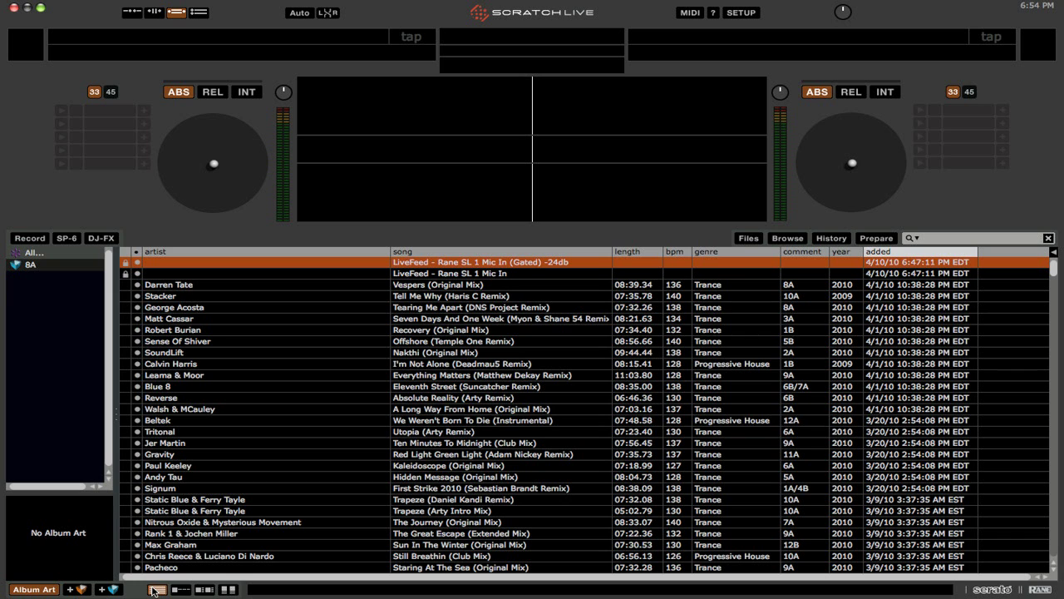
# Step: Review the DJ FX, SL 3 AUX Deck and Serato Playlists plugin settings in Setup
pyautogui.click(740, 14)
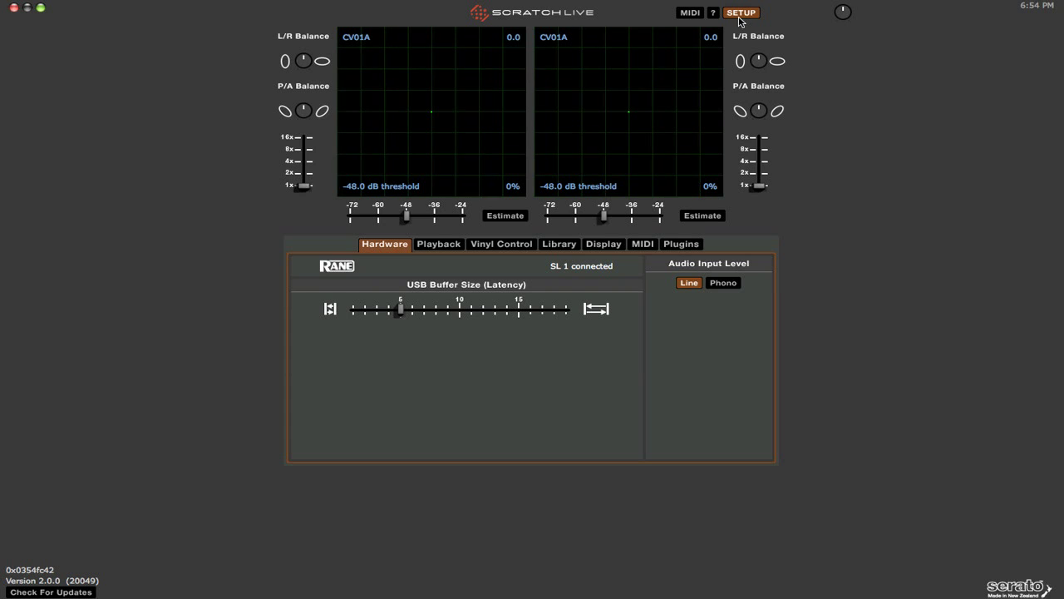
pyautogui.click(682, 243)
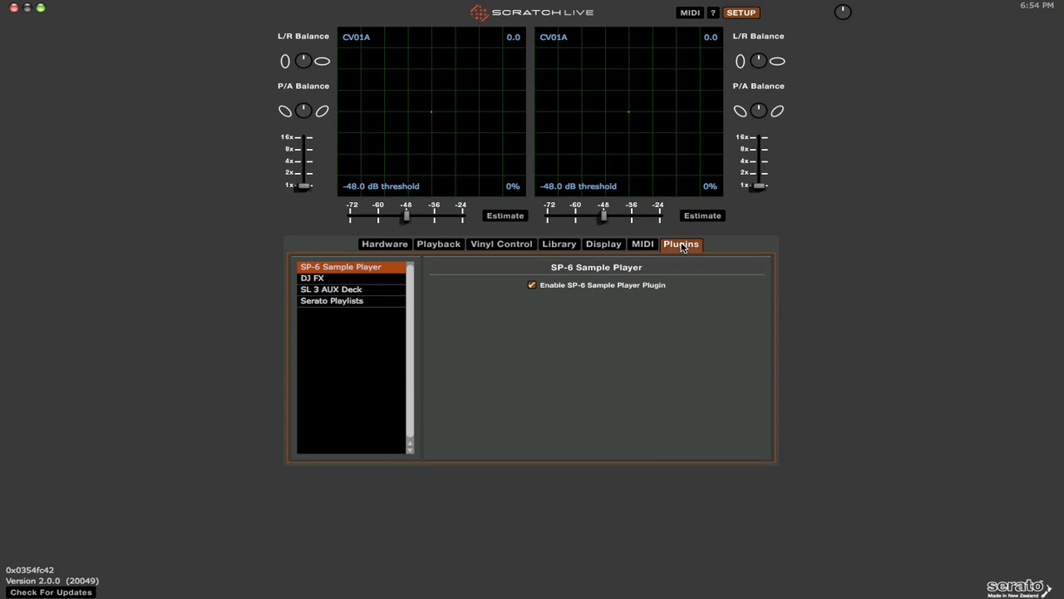
pyautogui.click(341, 279)
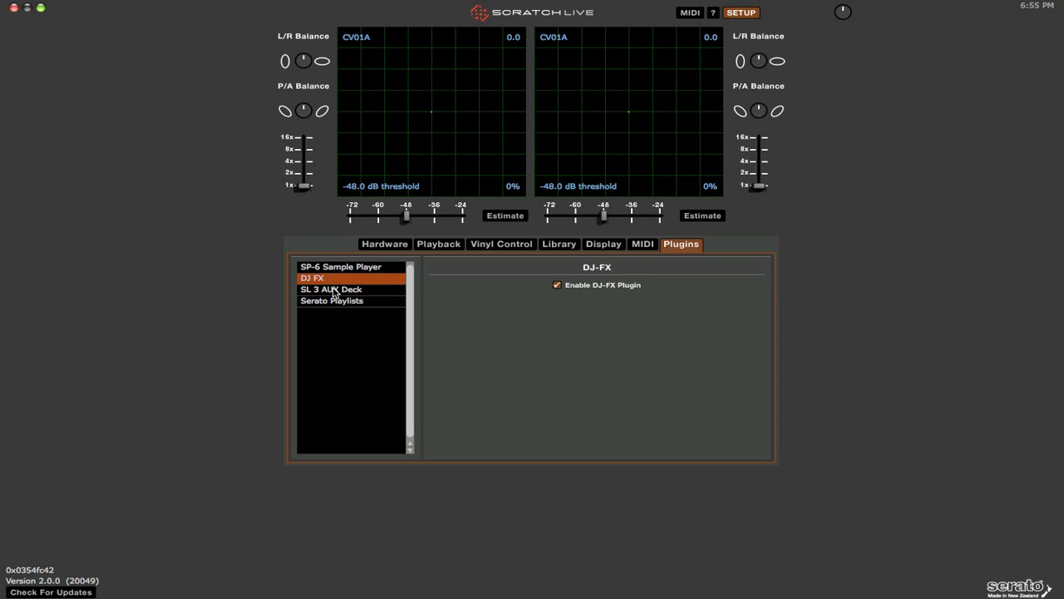
pyautogui.click(335, 291)
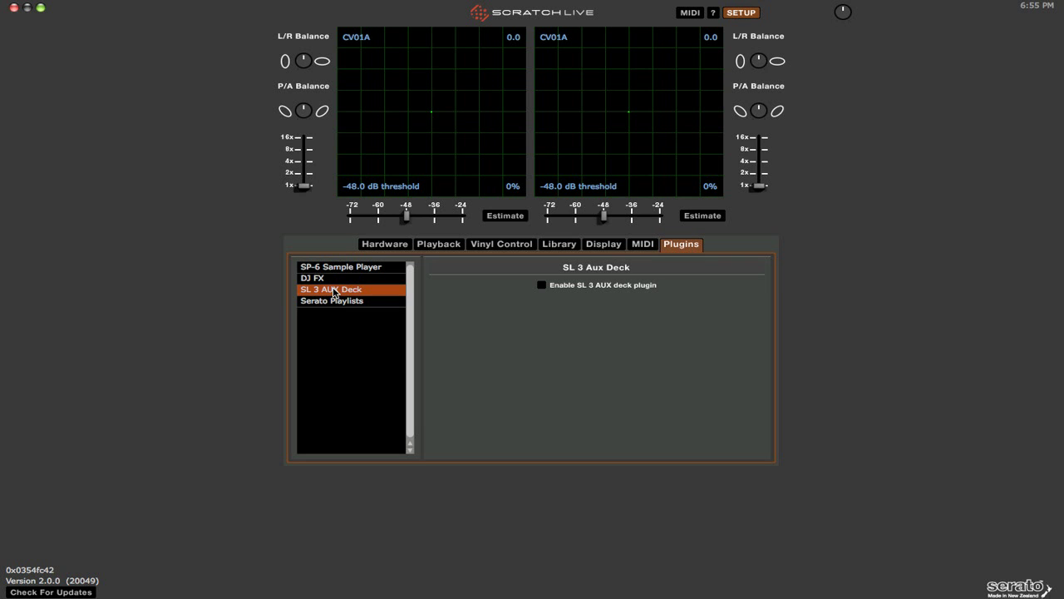
pyautogui.click(335, 301)
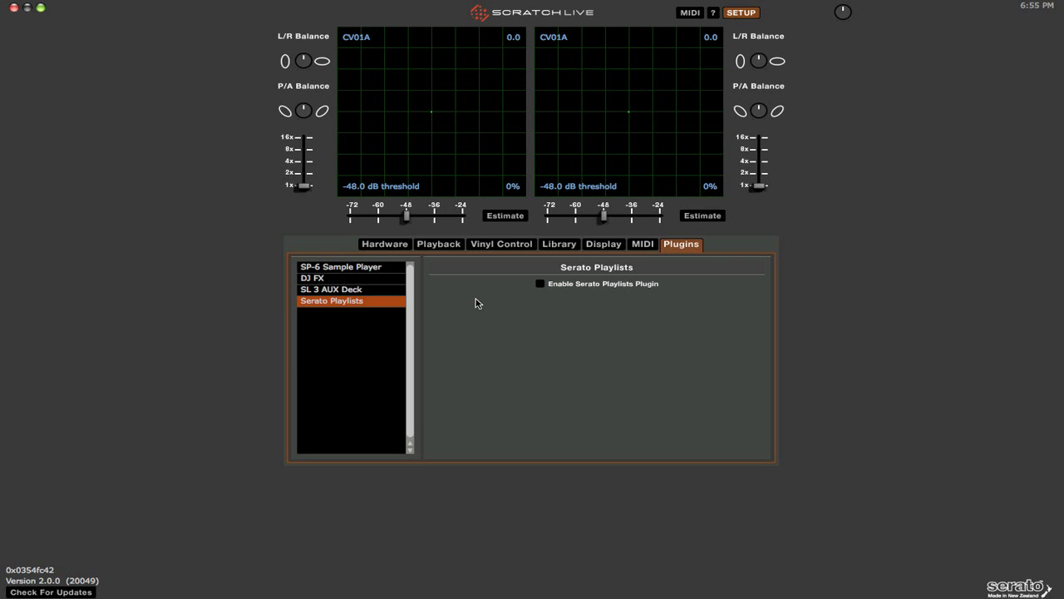
pyautogui.click(741, 14)
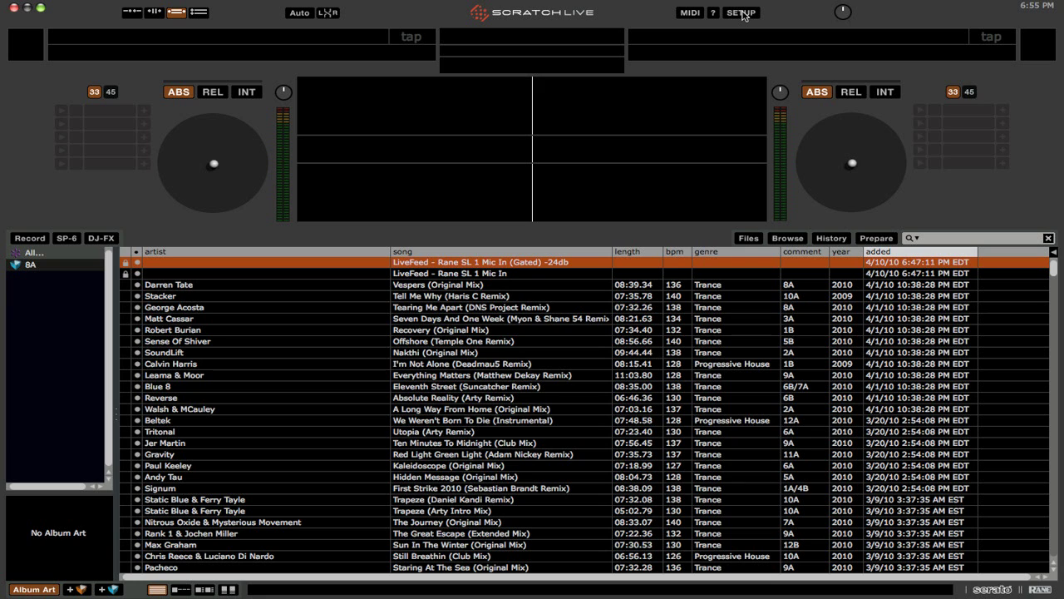
# Step: Show DJ-FX and assign Deck 1 to FX 1 and Deck 2 to FX 2
pyautogui.click(102, 238)
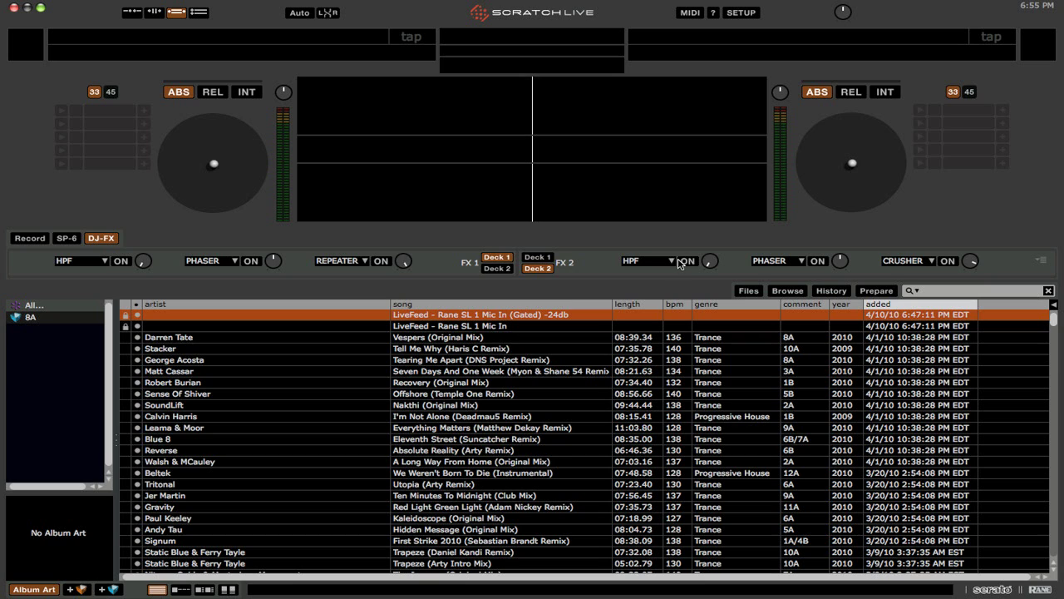
pyautogui.click(502, 269)
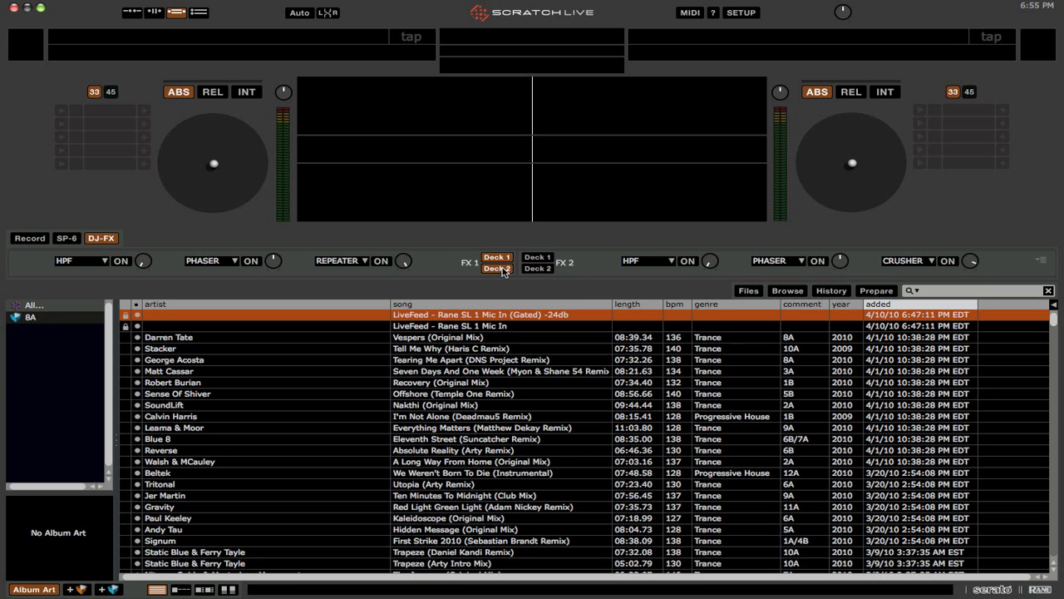
pyautogui.click(542, 258)
pyautogui.click(537, 270)
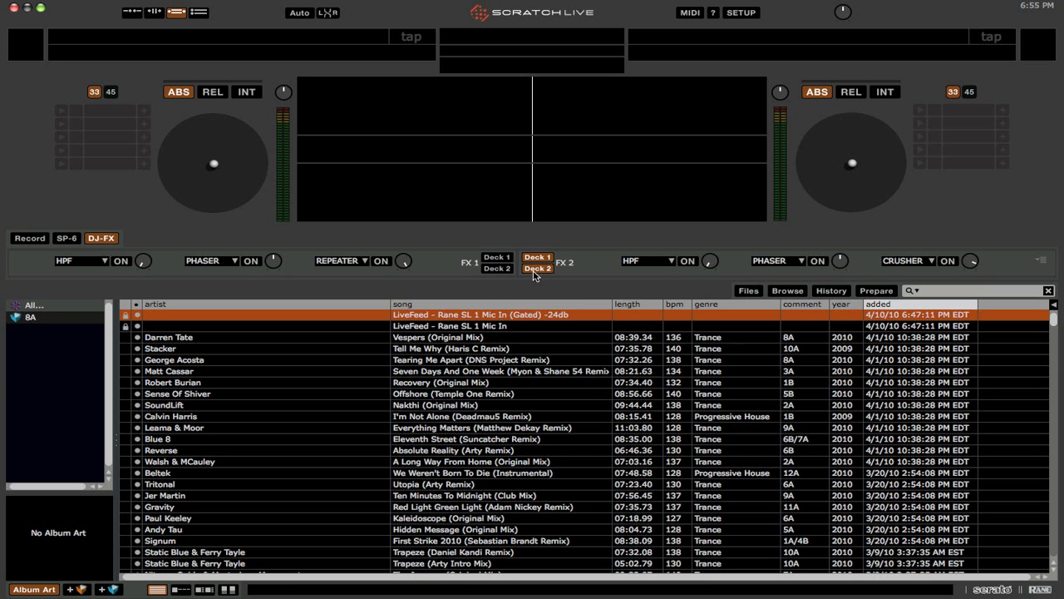
pyautogui.click(504, 260)
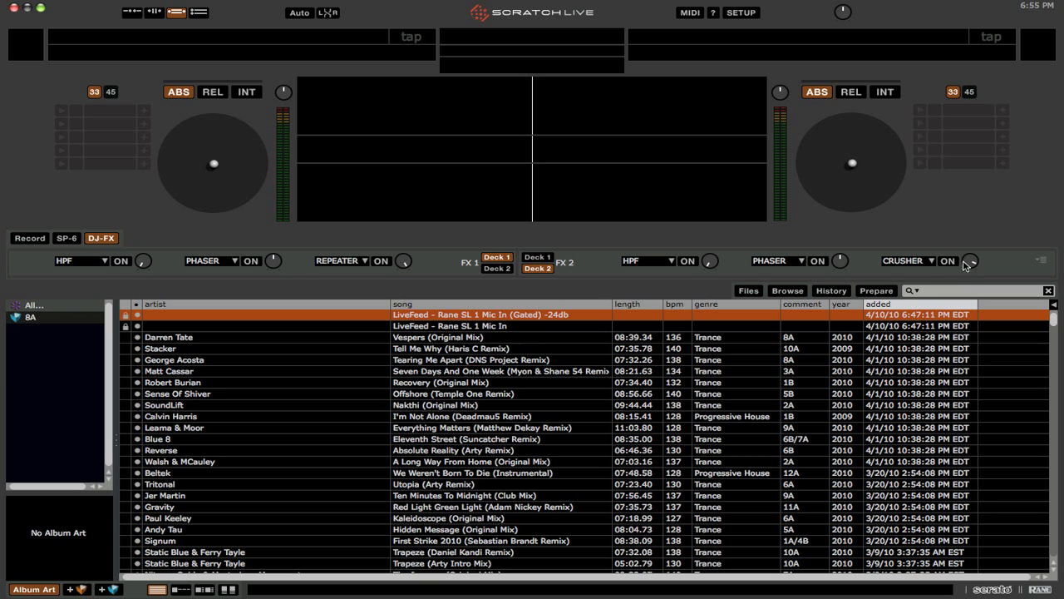
# Step: Expand the effect parameters and lower the FX 2 HPF Resonance to 0.10
pyautogui.click(1043, 262)
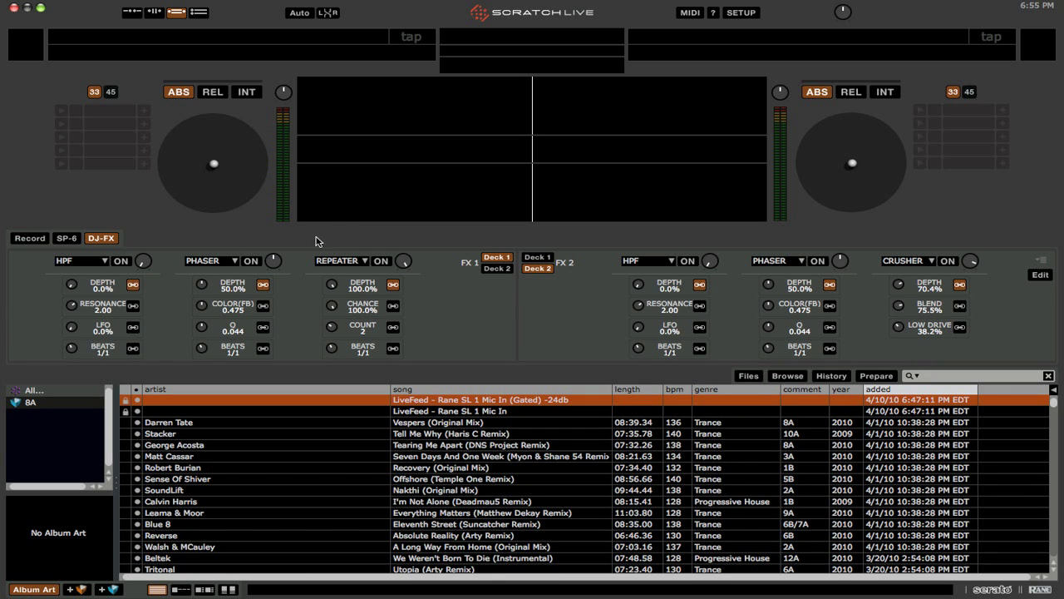
pyautogui.click(700, 307)
pyautogui.moveTo(711, 266); pyautogui.dragTo(680, 295)
# Step: Check the FX 2 effect list keeping HPF, then toggle Edit mode on and off
pyautogui.click(665, 266)
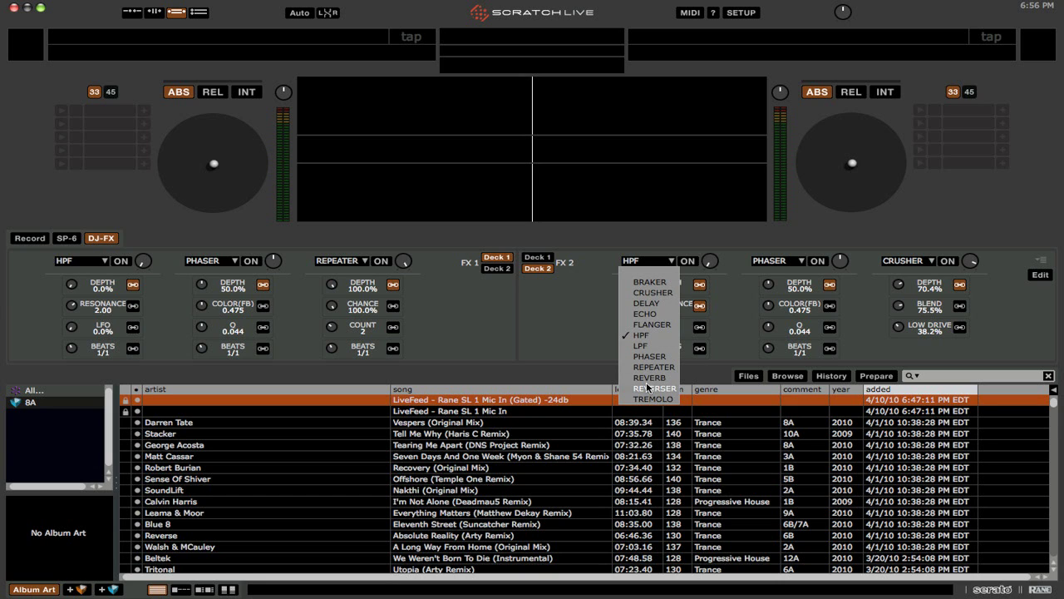
pyautogui.click(534, 326)
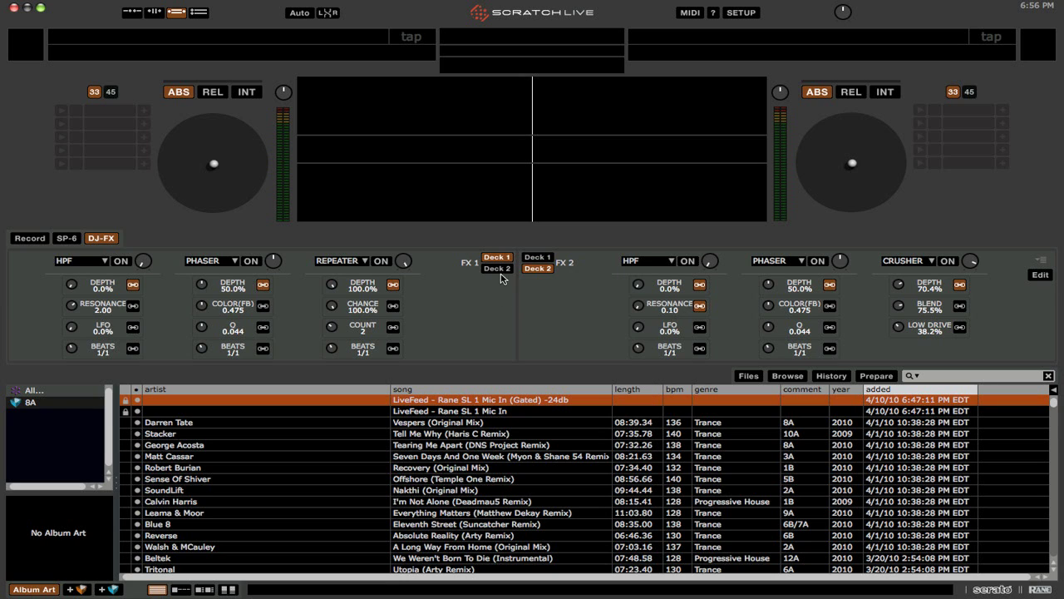
pyautogui.click(1041, 277)
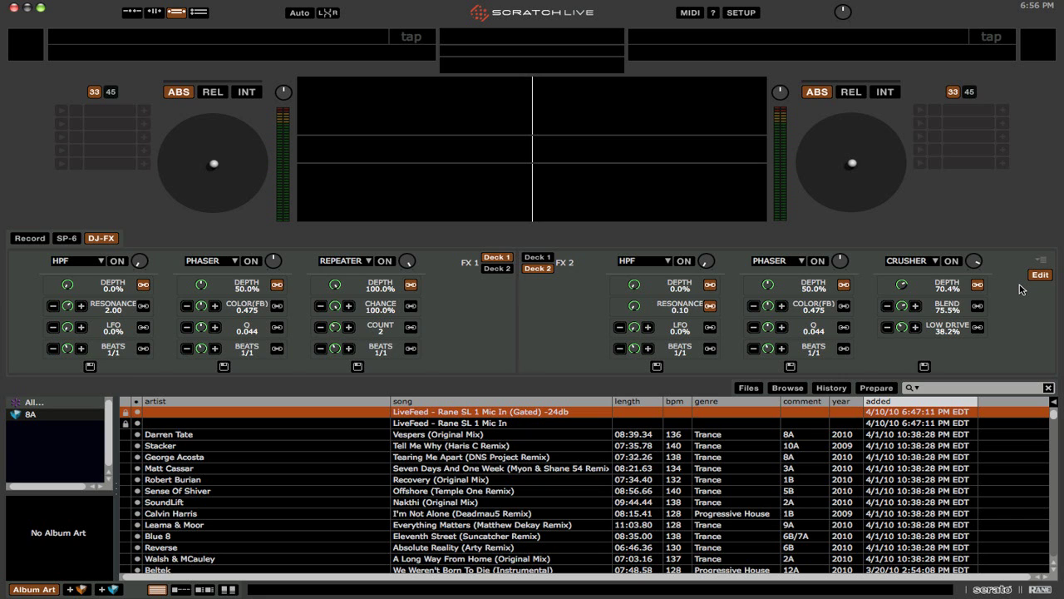
pyautogui.click(1040, 275)
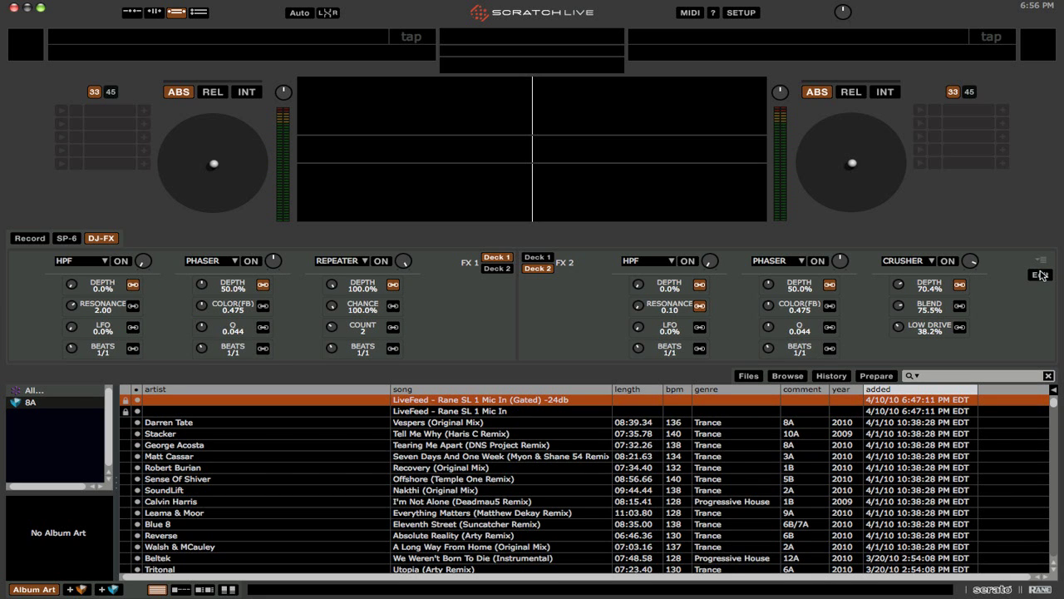
# Step: Hide the DJ-FX panel and start a new smart crate with one rule
pyautogui.click(102, 239)
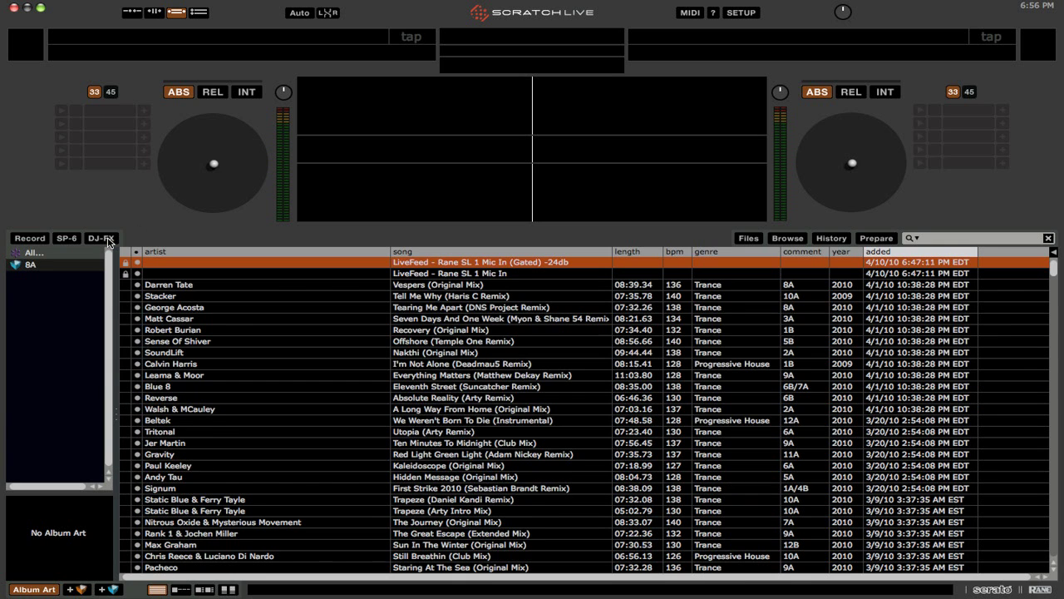
pyautogui.click(107, 591)
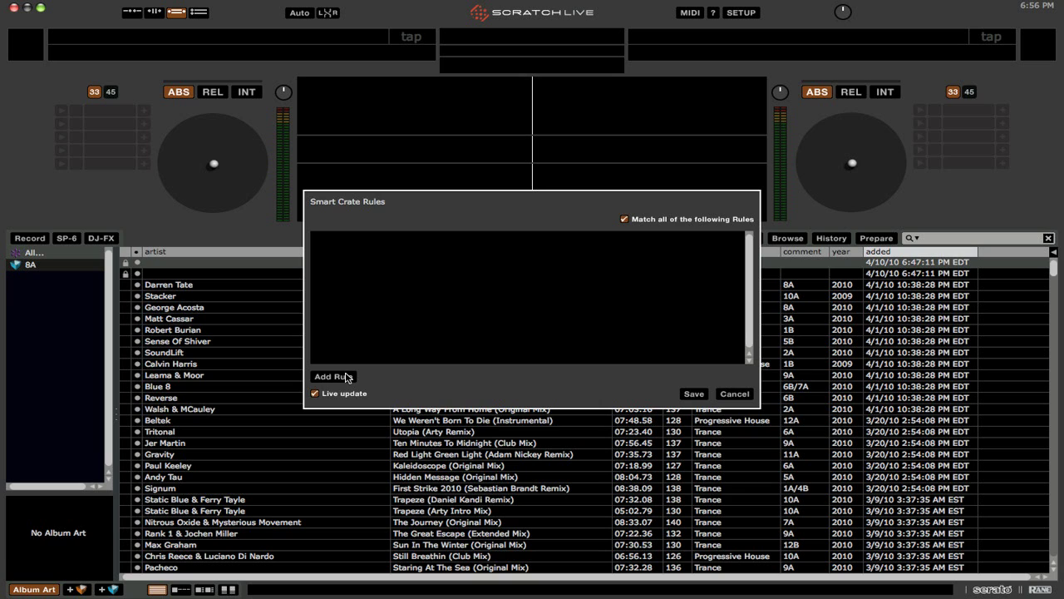
pyautogui.click(345, 377)
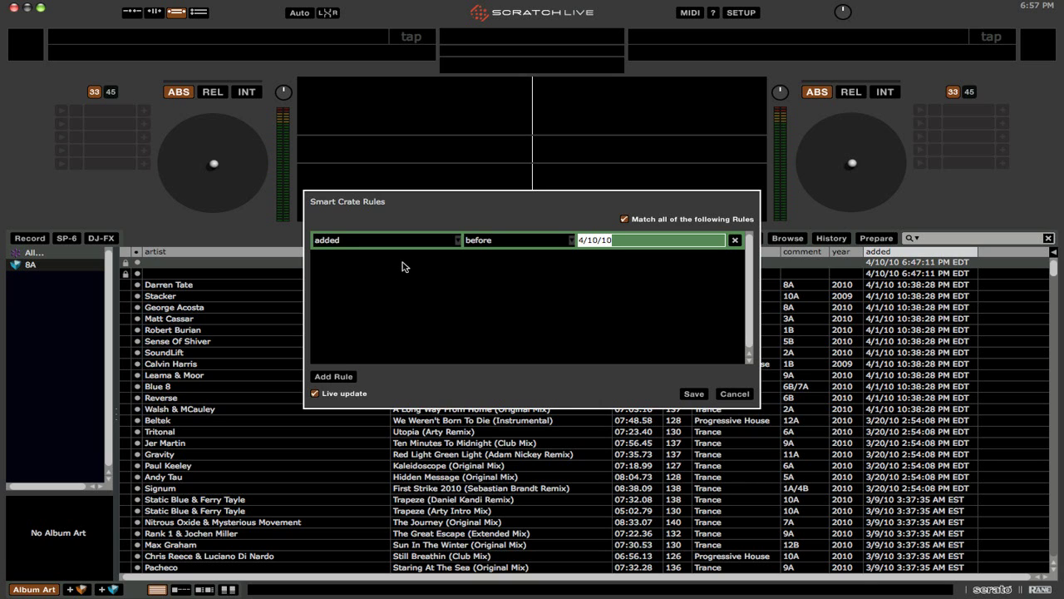
# Step: Set the rule to artist is 'Tritonal' and save the smart crate
pyautogui.click(457, 240)
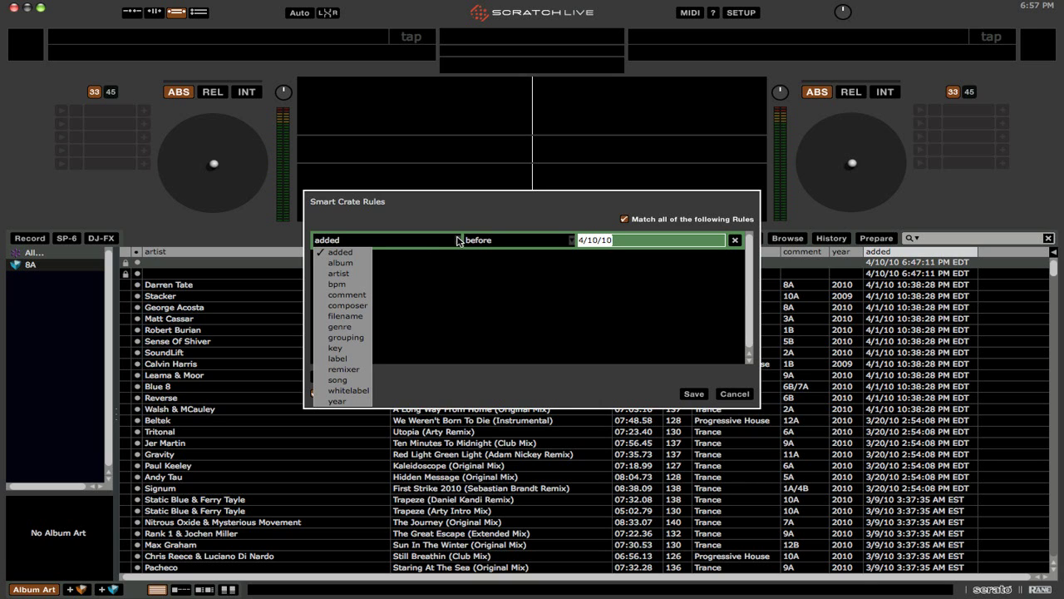
pyautogui.click(355, 265)
pyautogui.click(424, 241)
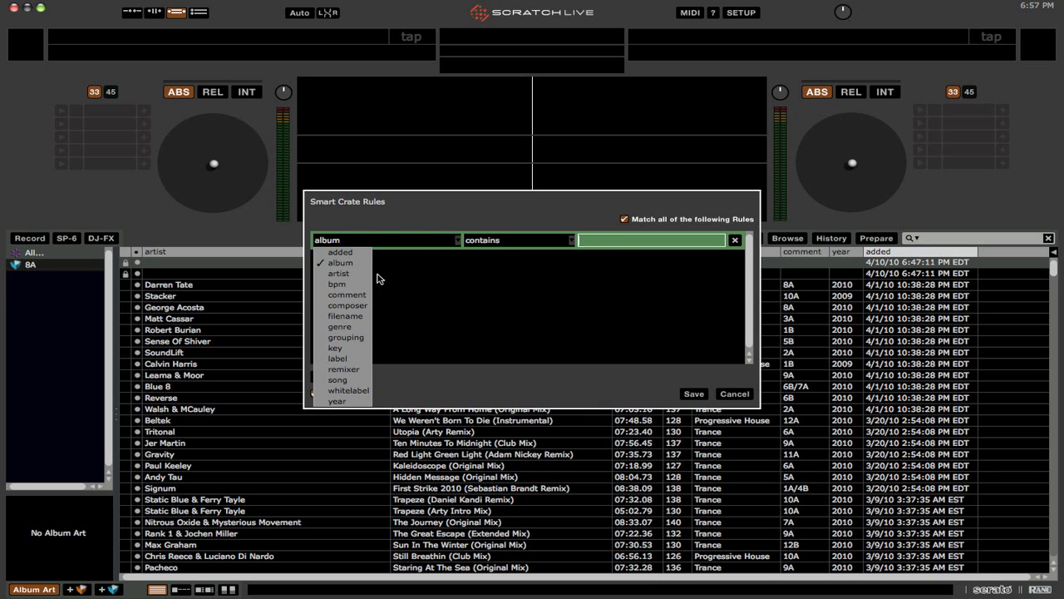
pyautogui.click(364, 274)
pyautogui.click(511, 239)
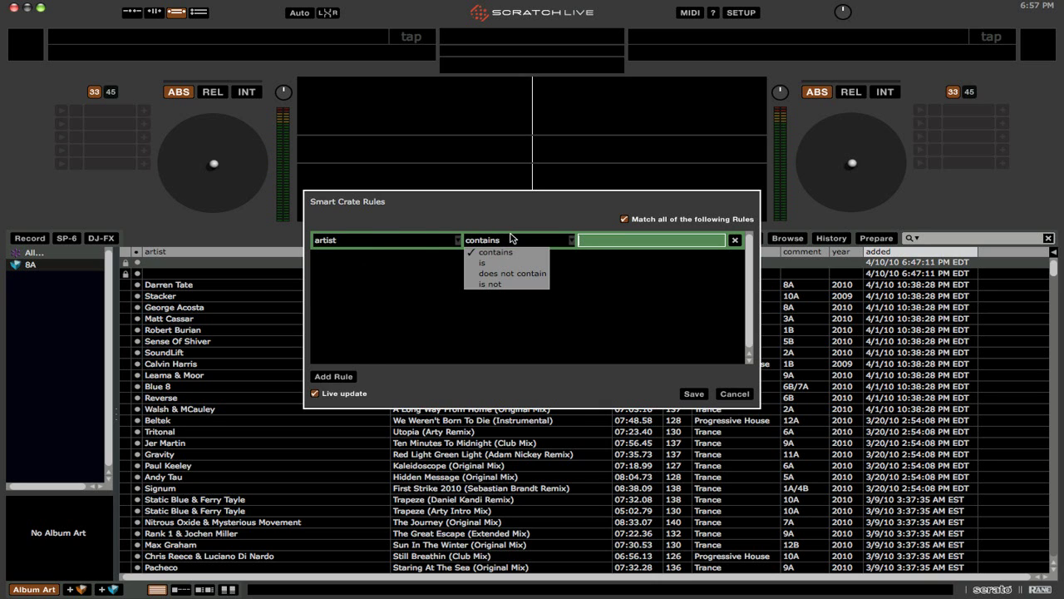
pyautogui.click(501, 262)
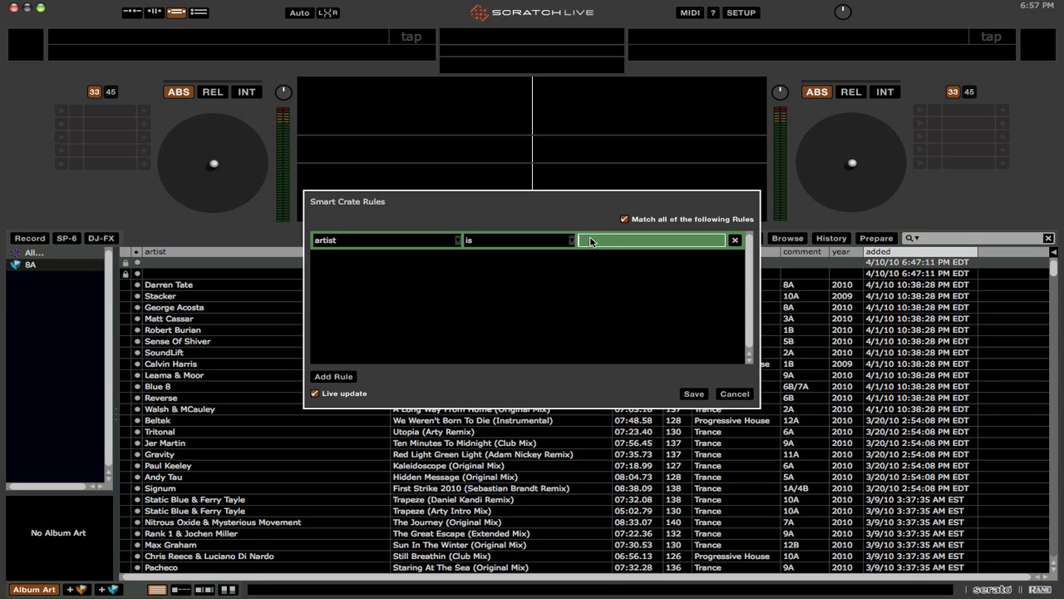
pyautogui.write('Tritonal')
pyautogui.click(694, 394)
# Step: Browse crate 1's Tritonal tracks and the 8A crate, then return to All
pyautogui.click(62, 281)
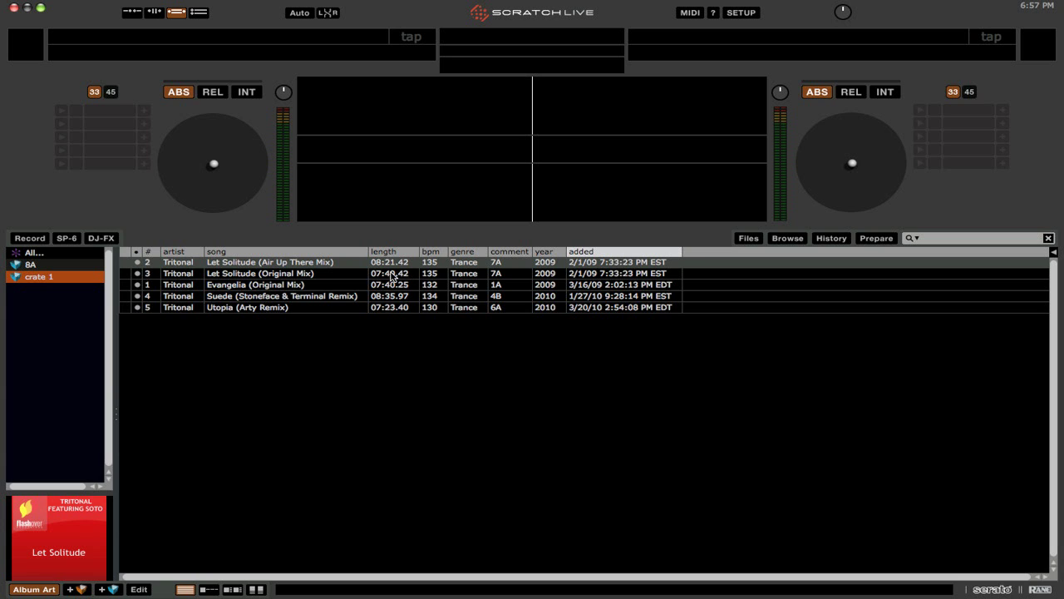
pyautogui.click(67, 265)
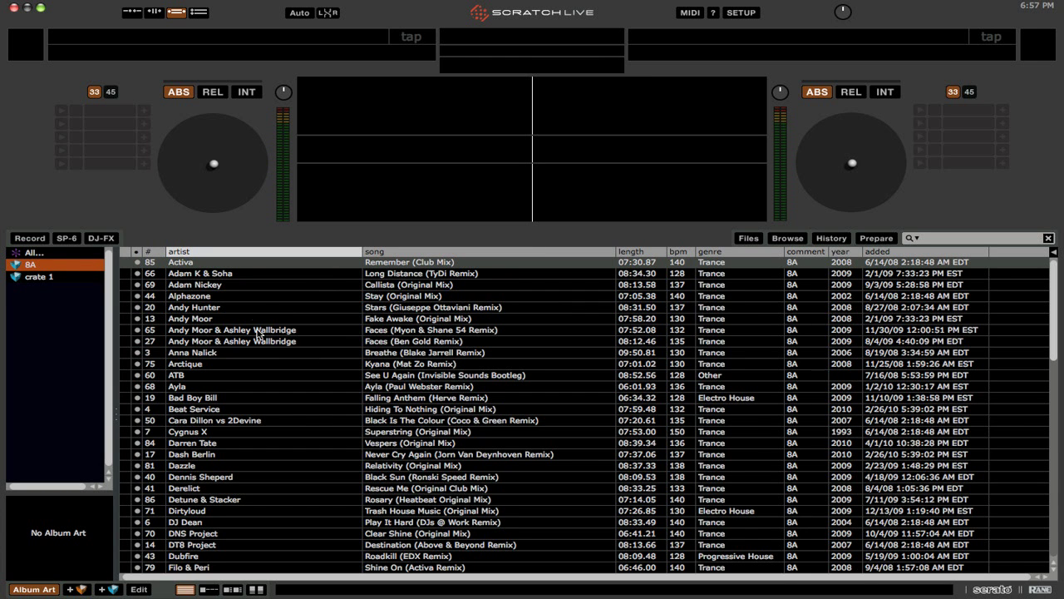
pyautogui.scroll(-8, 312, 331)
pyautogui.scroll(8, 312, 331)
pyautogui.click(39, 254)
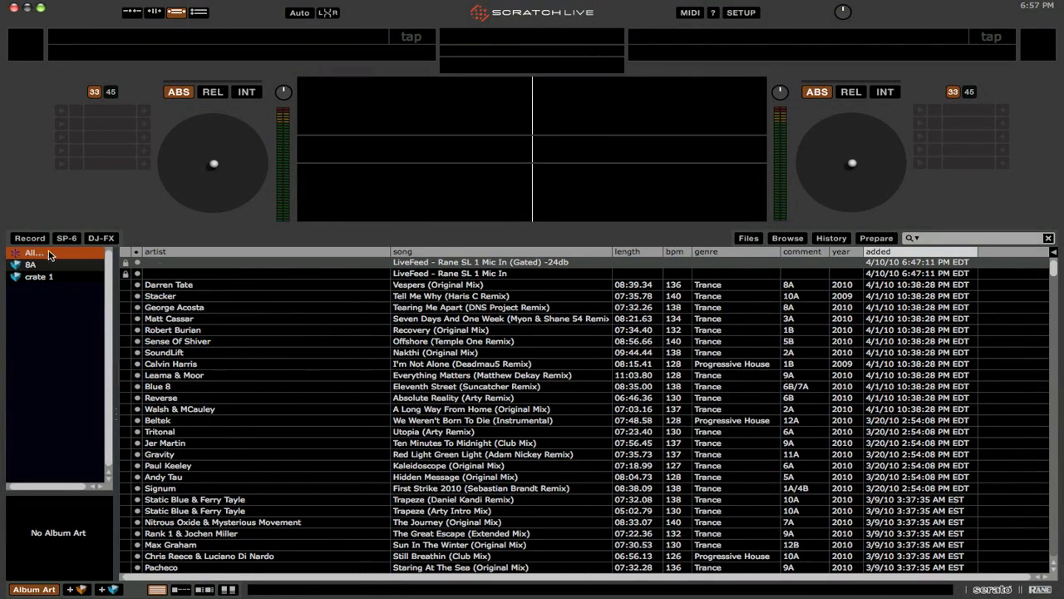